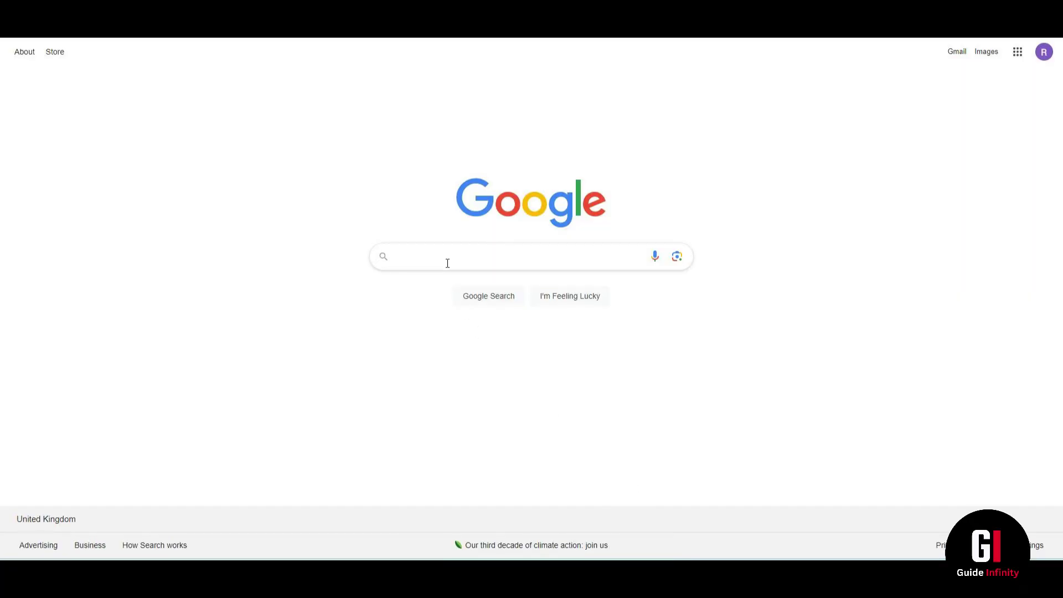
# Search Google for 'youtube' and go to the YouTube home page.
pyautogui.click(447, 262)
pyautogui.write('youtube')
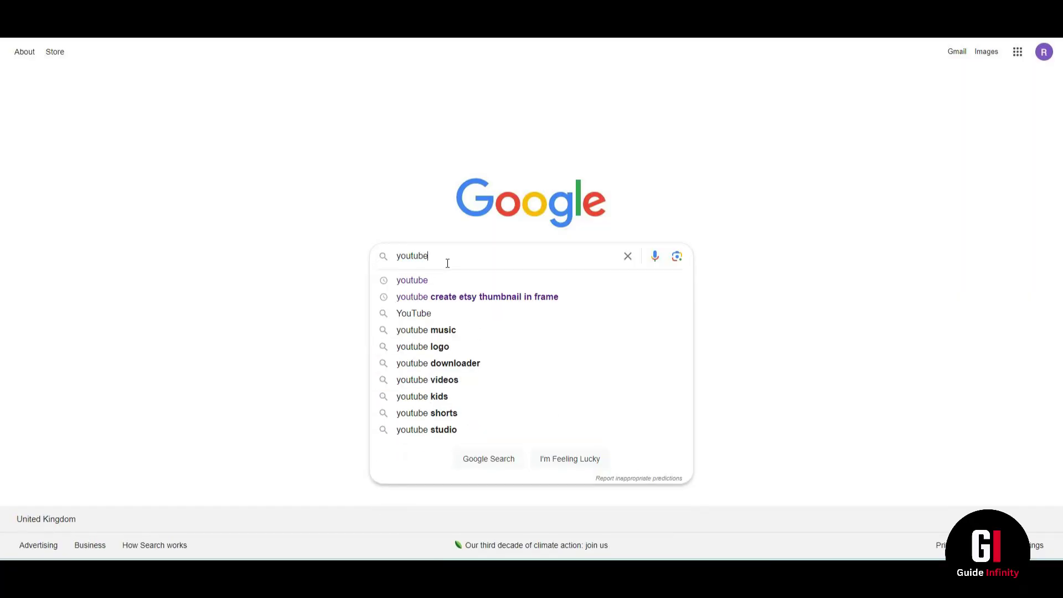
pyautogui.press('Return')
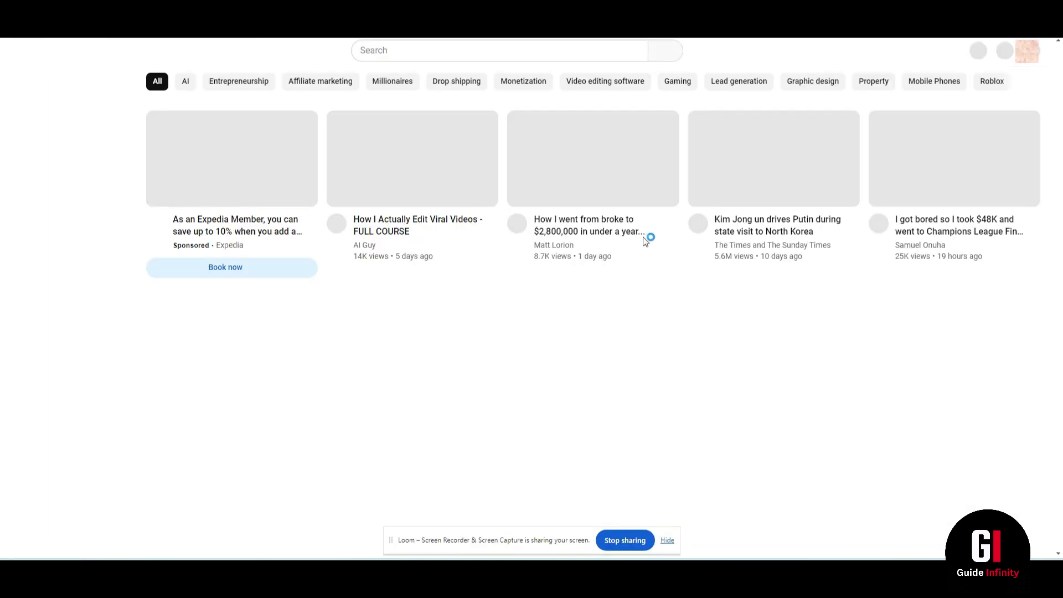
pyautogui.click(667, 541)
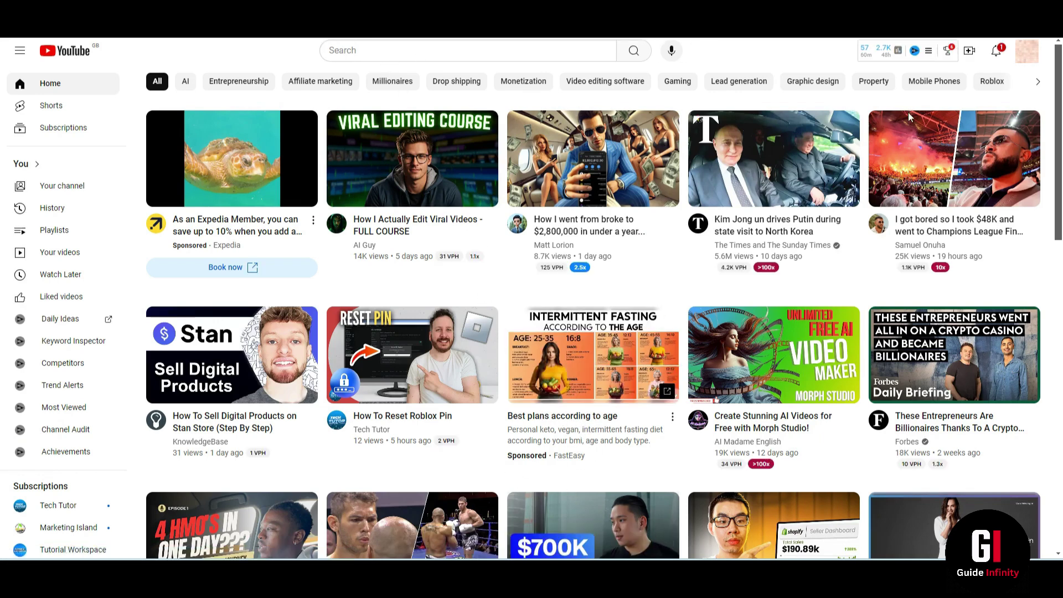
pyautogui.click(1027, 52)
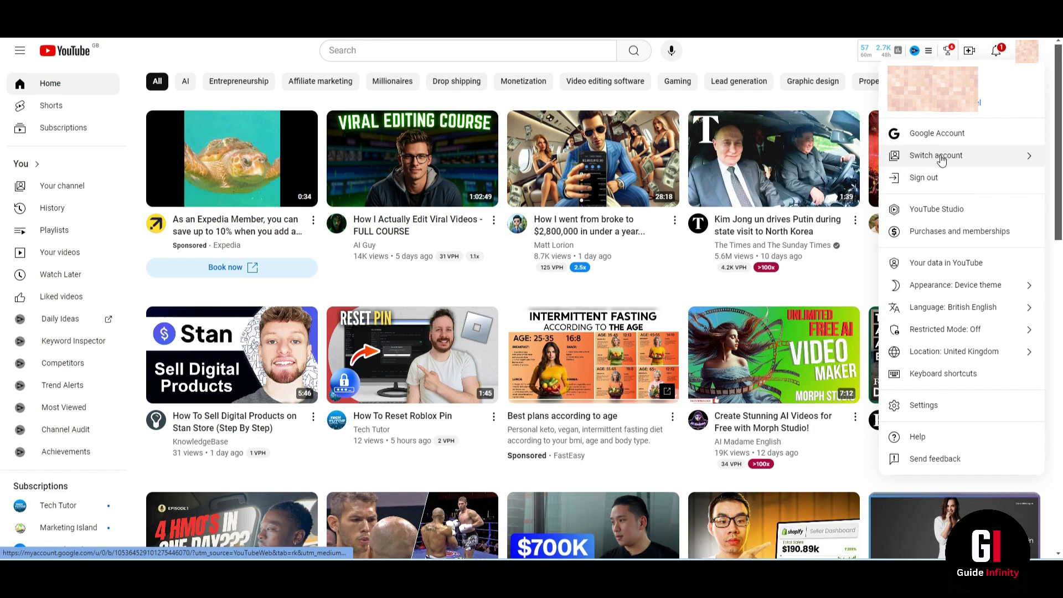
pyautogui.click(939, 209)
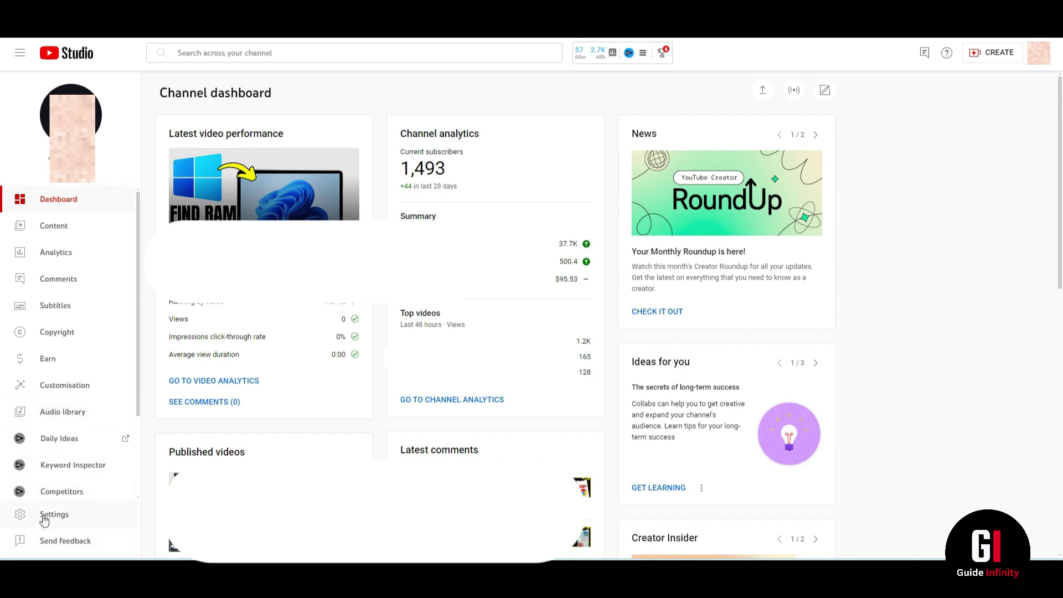
# Open the Community settings page, showing the automated filters and blocked words.
pyautogui.click(44, 518)
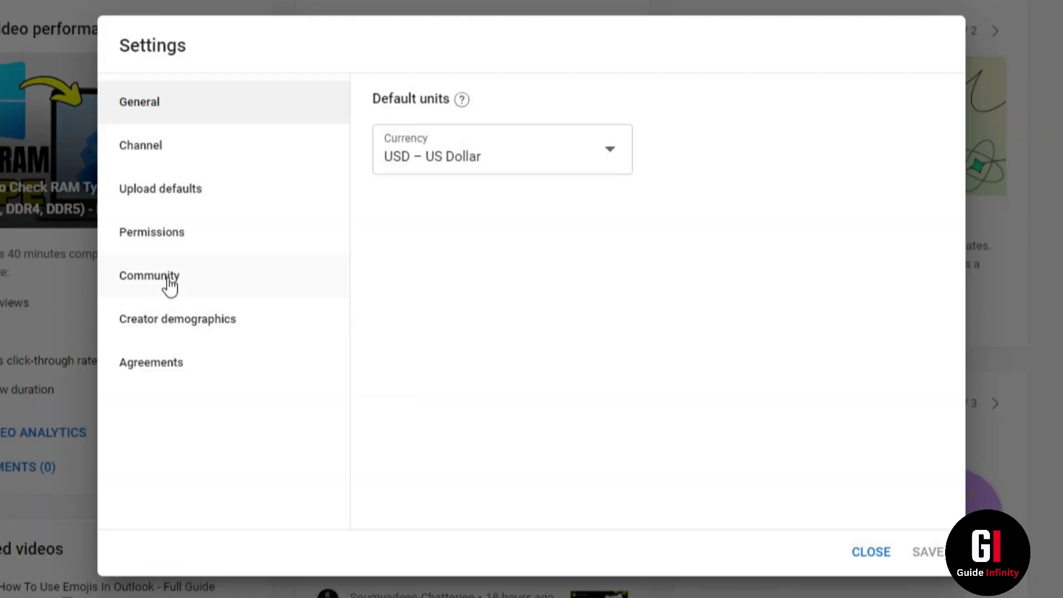
pyautogui.click(168, 284)
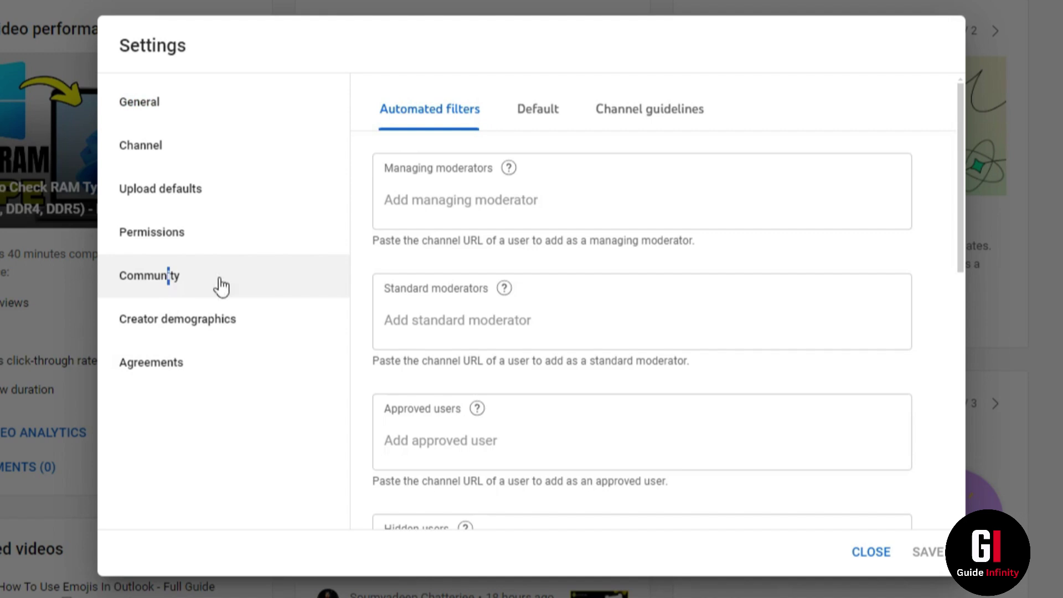
pyautogui.scroll(-2, 573, 323)
pyautogui.scroll(2, 557, 324)
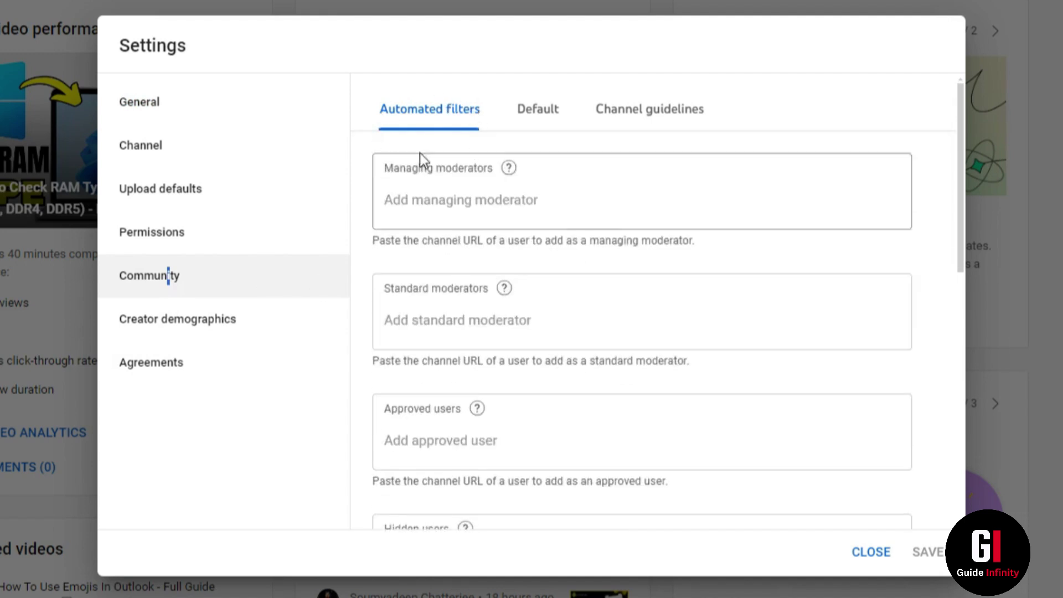
pyautogui.scroll(-1, 484, 150)
pyautogui.scroll(-2, 605, 262)
pyautogui.scroll(-3, 587, 355)
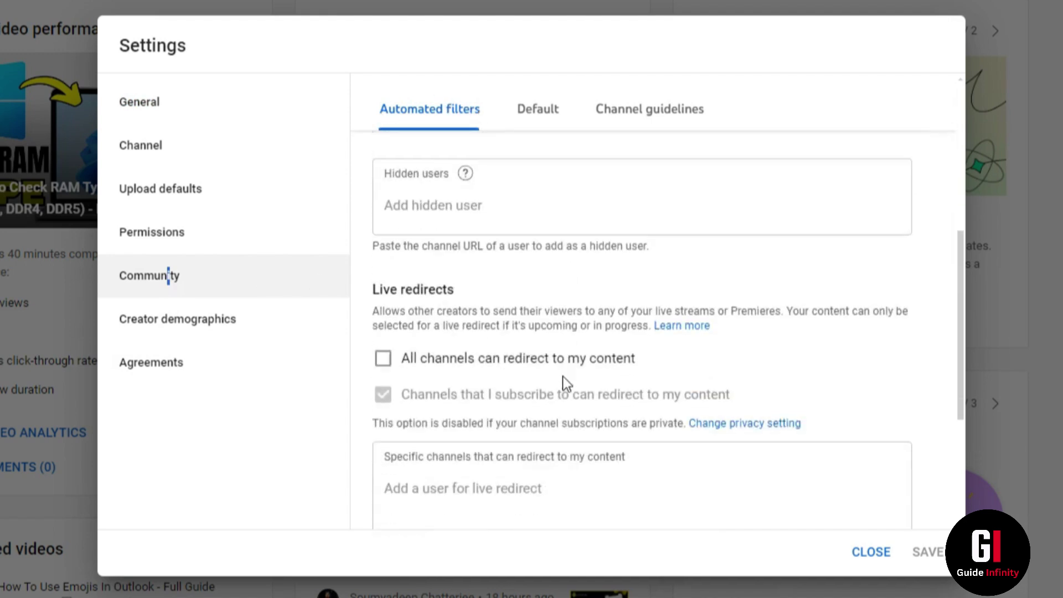
pyautogui.scroll(-1, 551, 399)
pyautogui.scroll(-2, 529, 437)
pyautogui.scroll(-1, 518, 453)
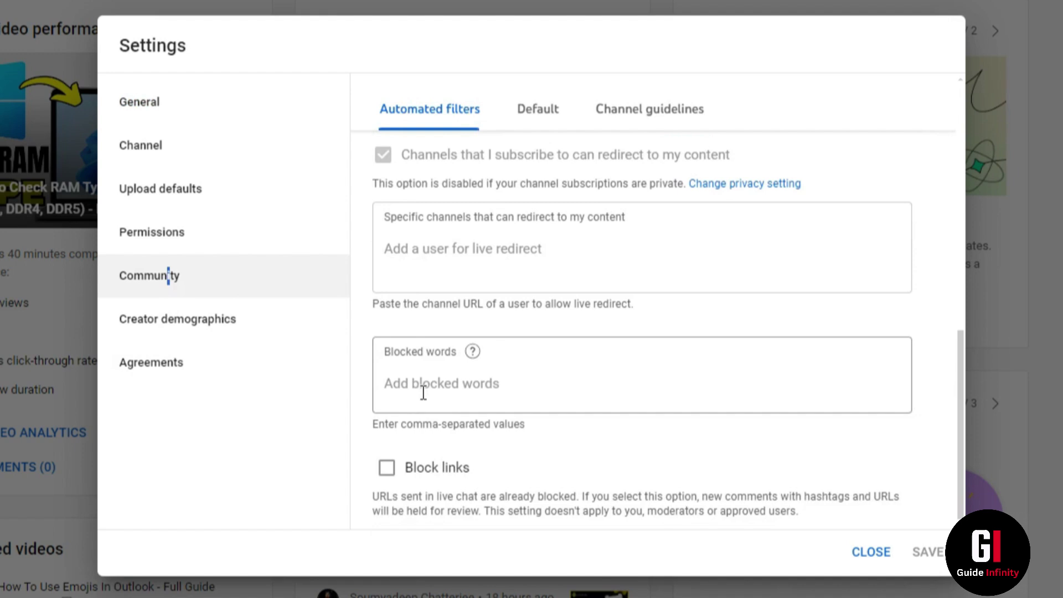
# Add hate, crime and betting as blocked words, correcting a typo along the way.
pyautogui.click(423, 393)
pyautogui.write('hate,')
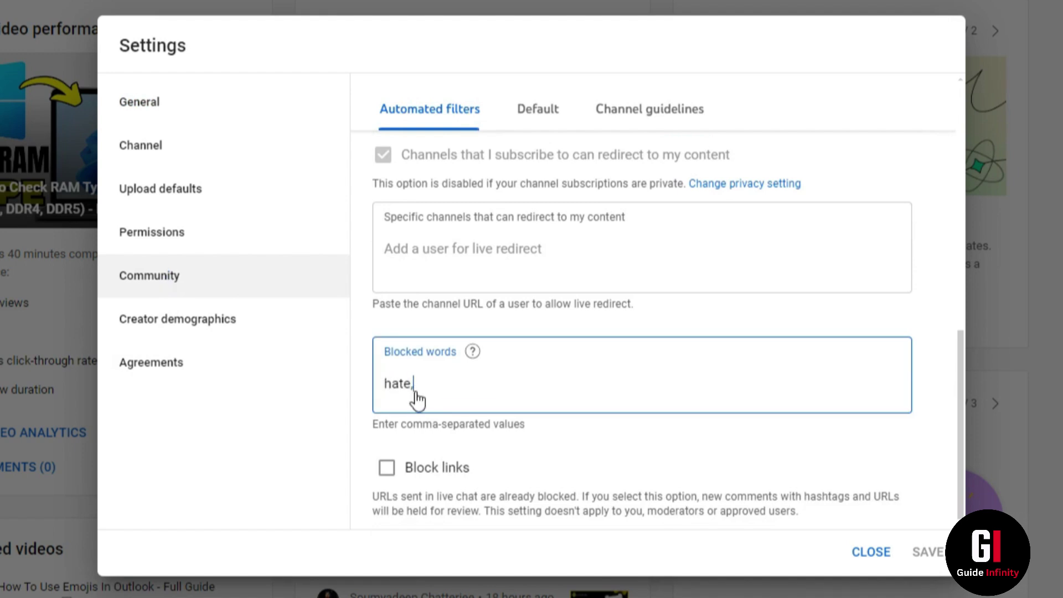
pyautogui.press('Return')
pyautogui.write('crime')
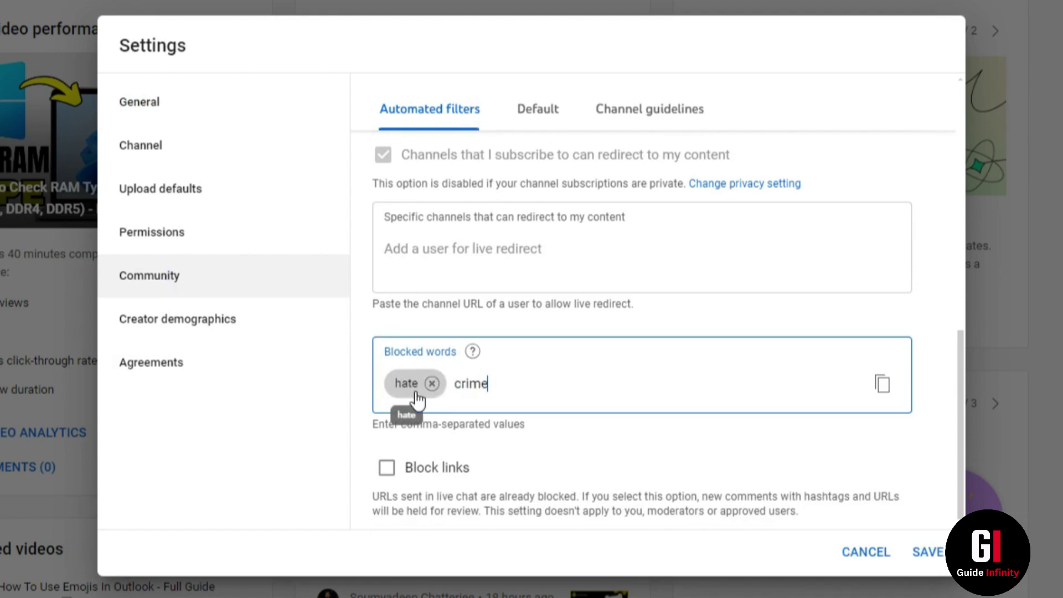
pyautogui.write('o')
pyautogui.press('Return')
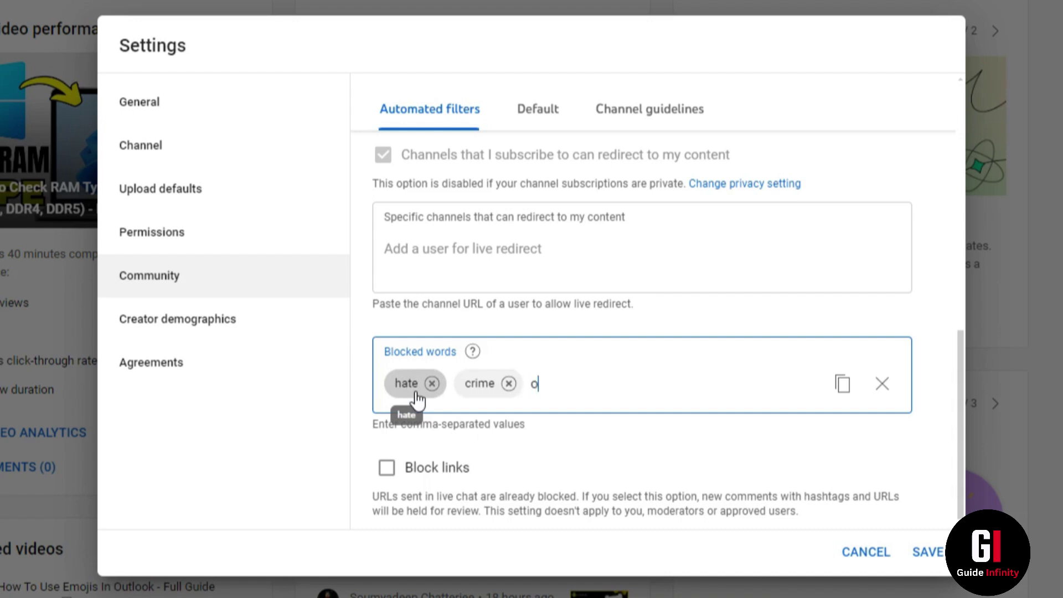
pyautogui.write('n')
pyautogui.press('BackSpace')
pyautogui.press('BackSpace')
pyautogui.write('bett')
pyautogui.write('ing')
pyautogui.press('Return')
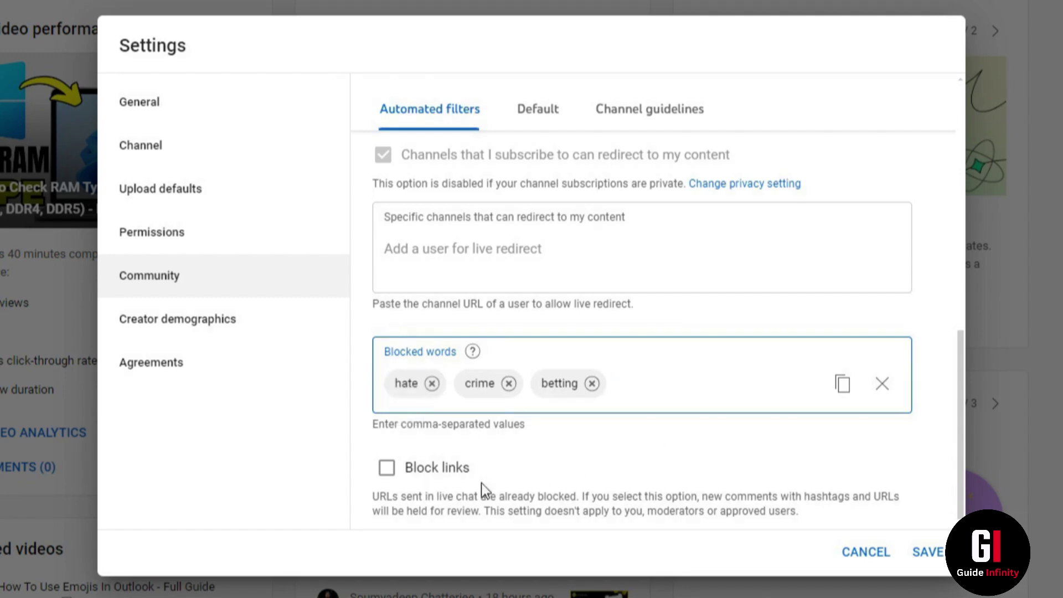
# Tick Block links so comments containing links are held for review.
pyautogui.click(386, 467)
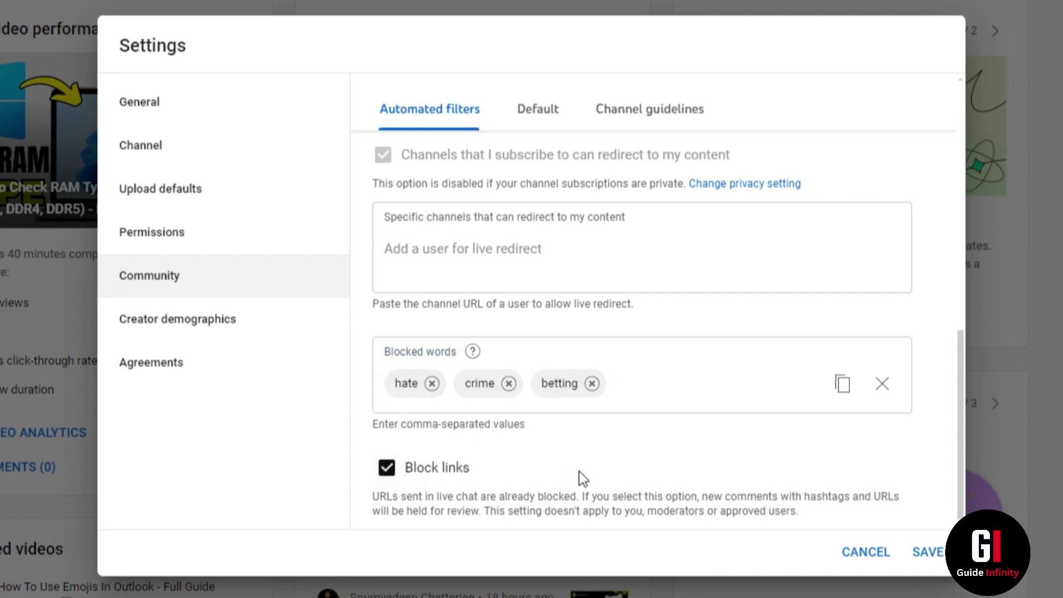